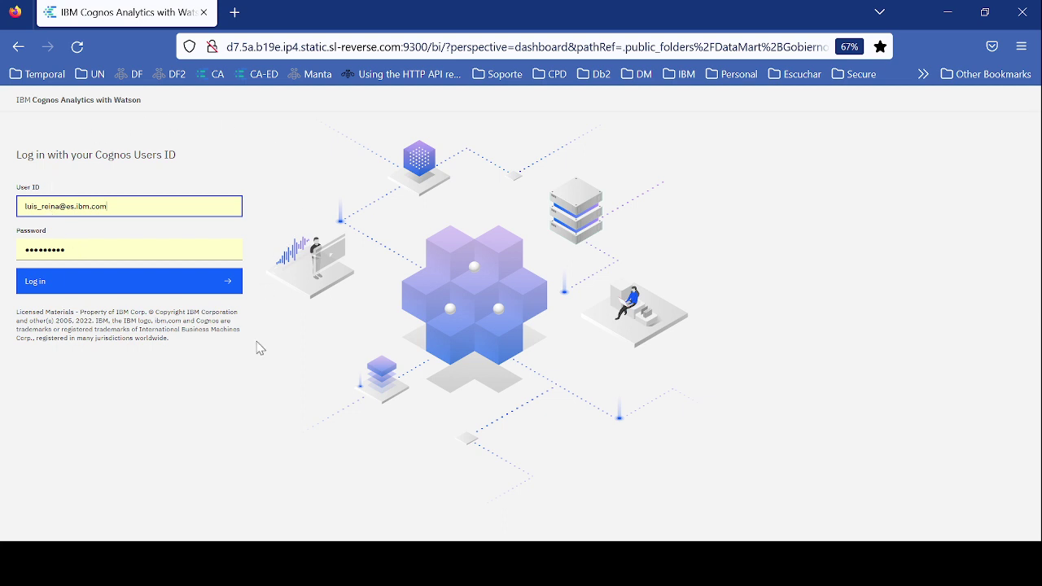
- Log in to Cognos Analytics with the user ID and password
click(88, 286)
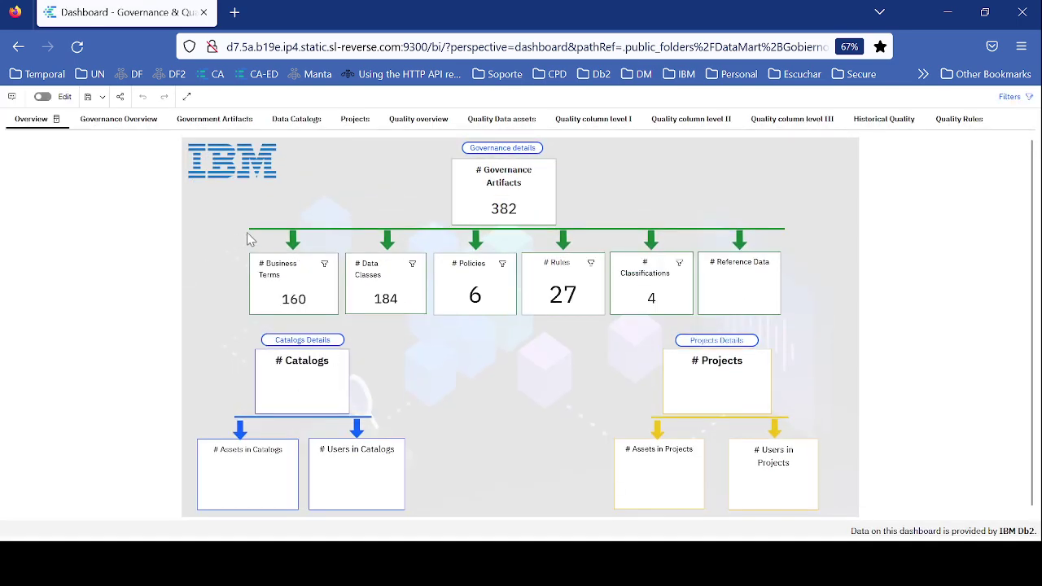
- Make the dashboard full screen and switch to the Governance Overview page
key(F11)
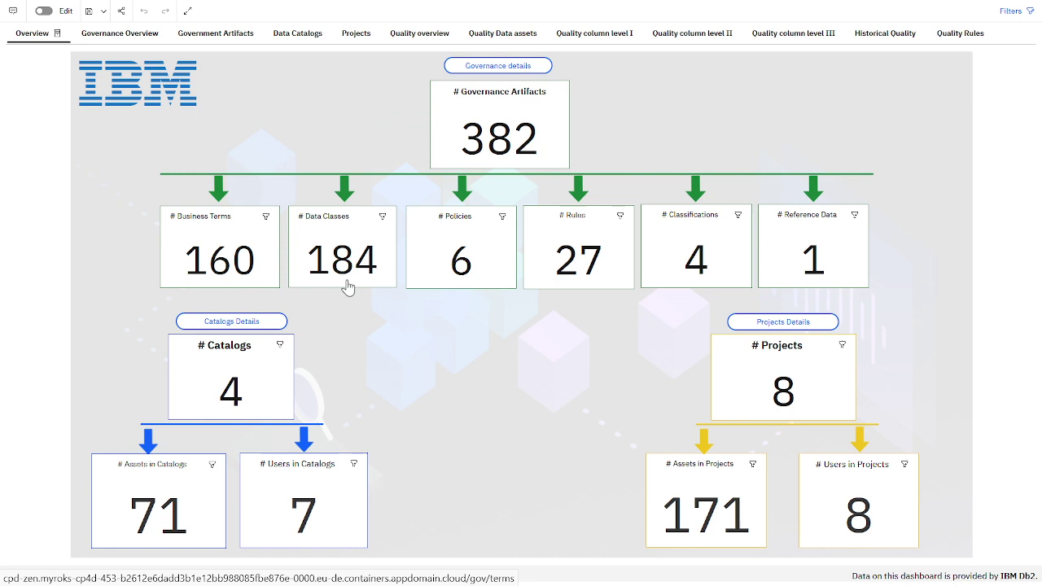
click(127, 34)
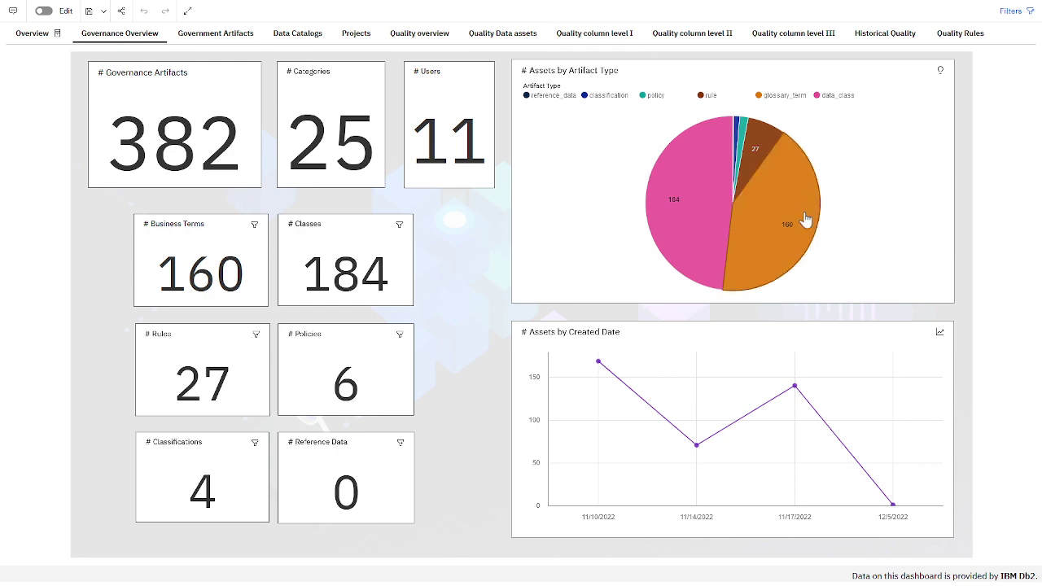
- Filter the charts to the data_class slice, then clear it to show all artifact types
click(686, 168)
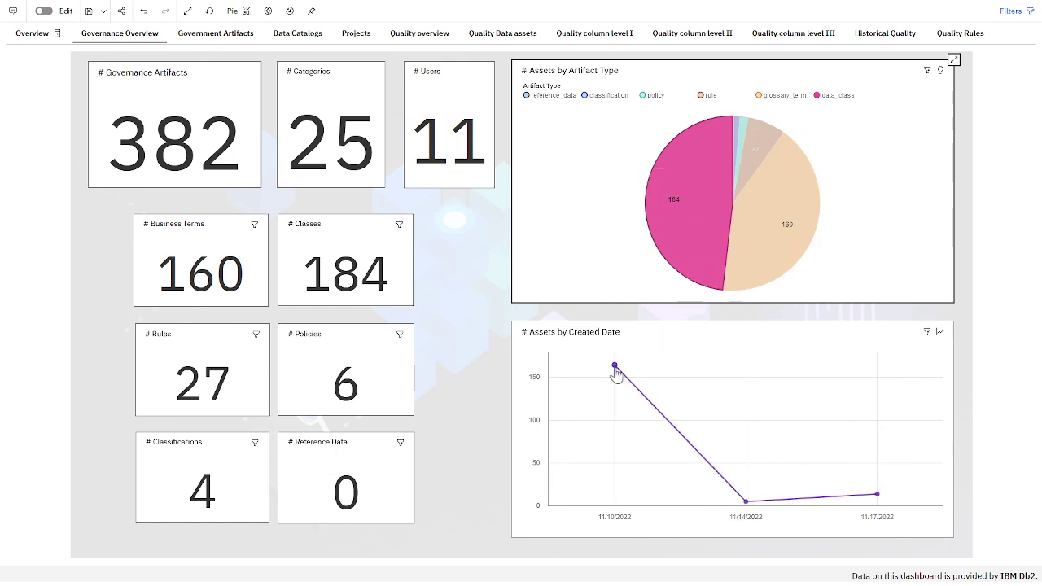
mouse_move(616, 372)
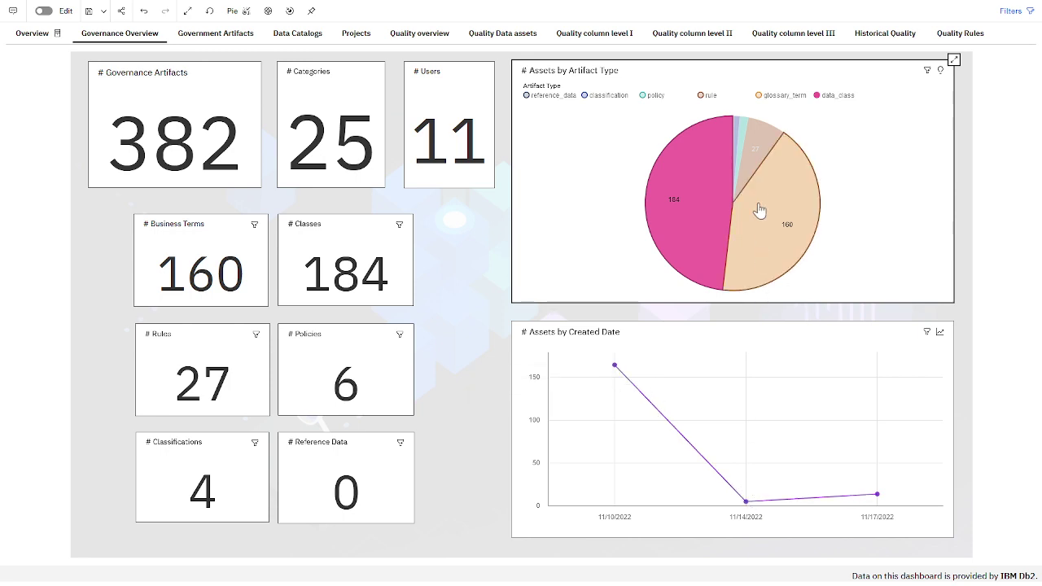
click(692, 211)
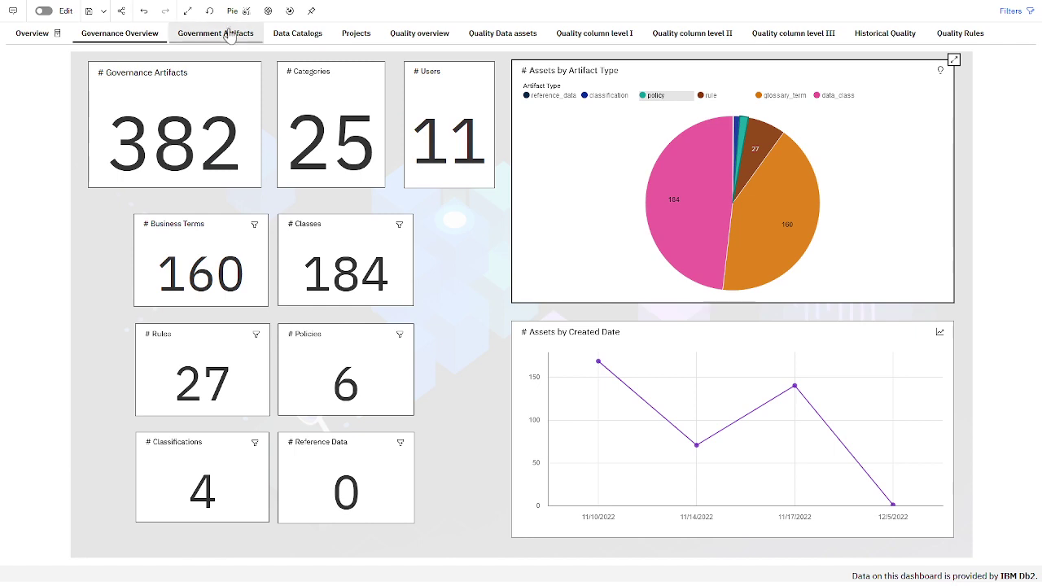
- Narrow Government Artifacts to the 6 policy assets, then open Business Term details in Data Fabric
click(227, 33)
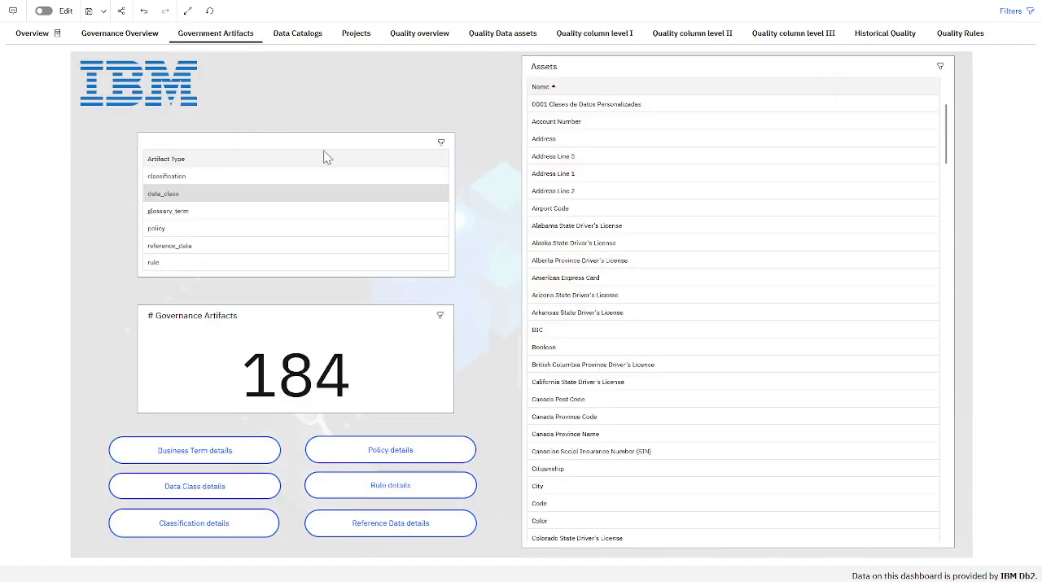
click(180, 193)
click(180, 179)
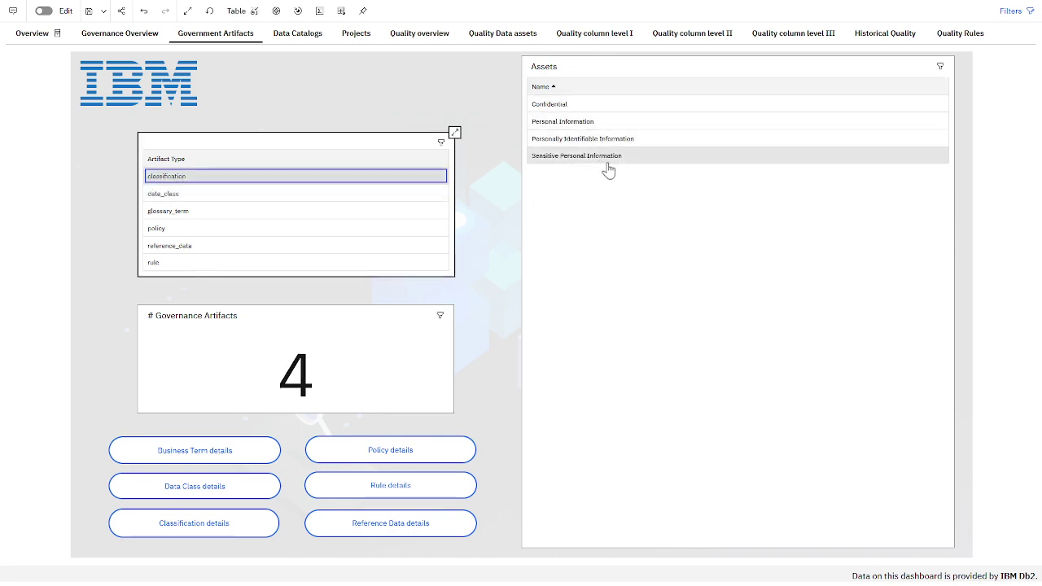
click(153, 198)
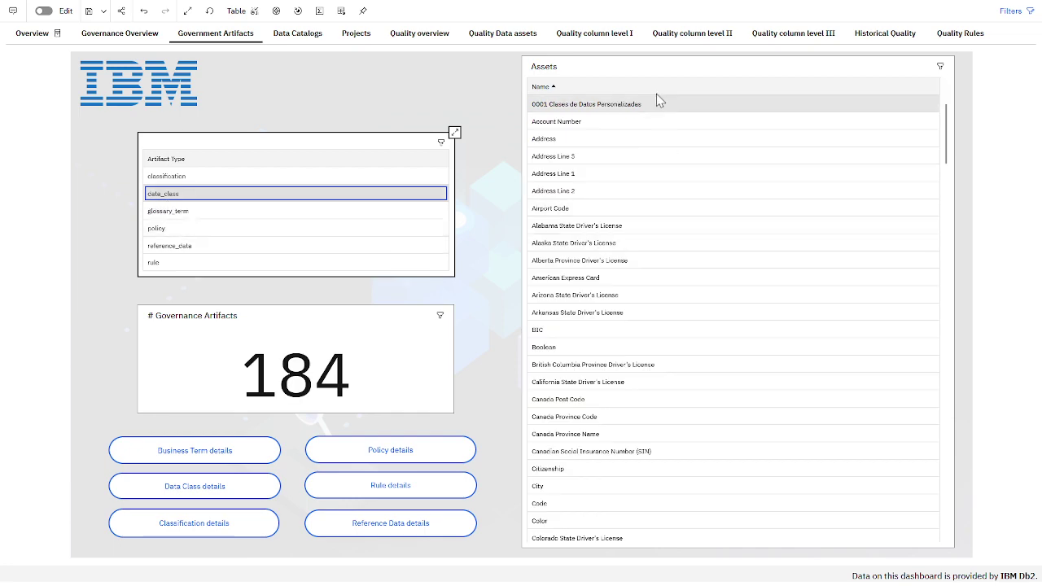
scroll(570, 329, down, 5)
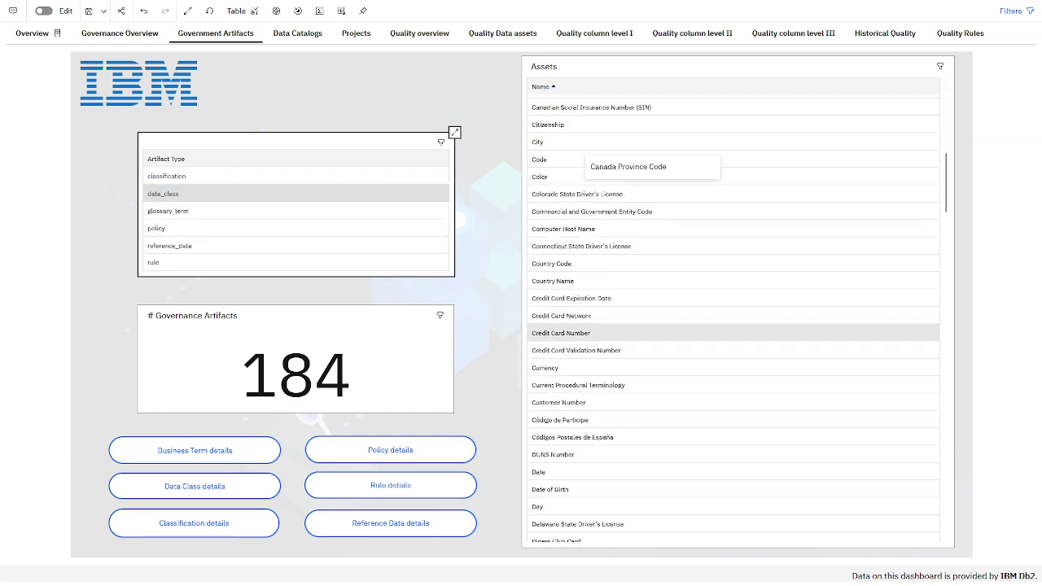
click(164, 234)
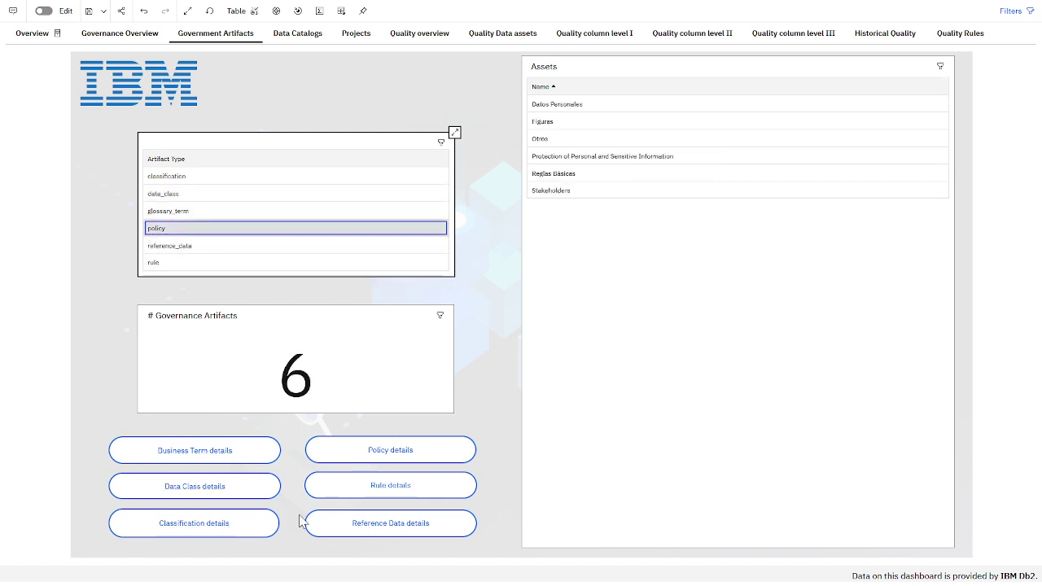
click(220, 456)
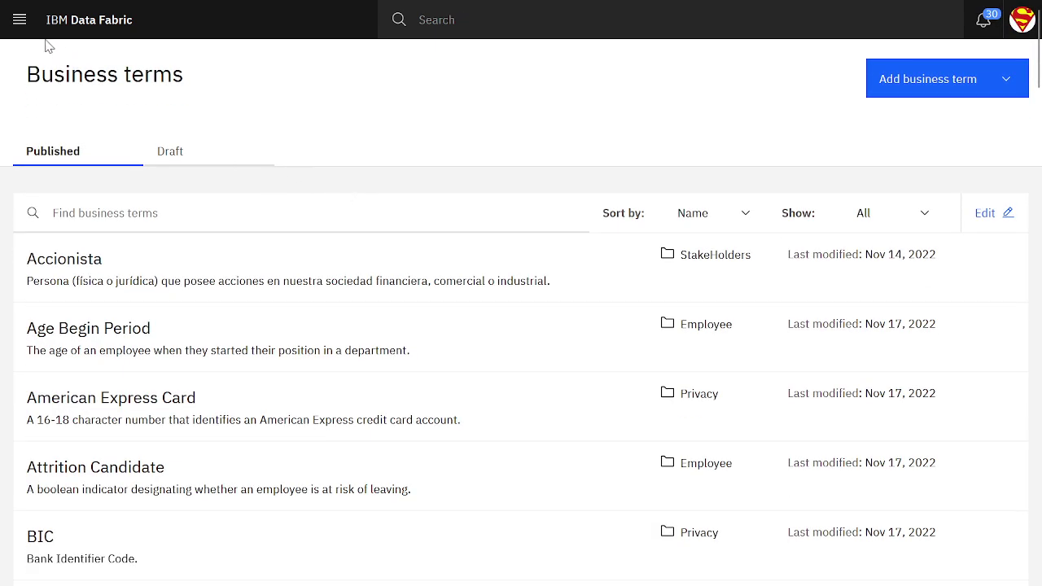
- Check the Data Fabric navigation menu, then return to the full-screen Cognos dashboard
click(20, 21)
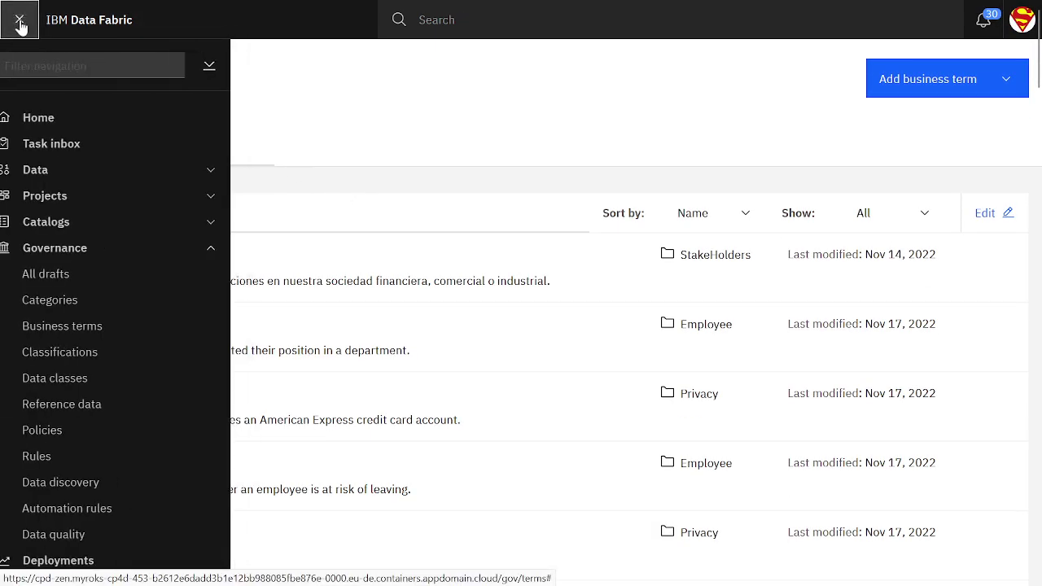
click(19, 24)
key(F11)
key(ctrl+Tab)
key(F11)
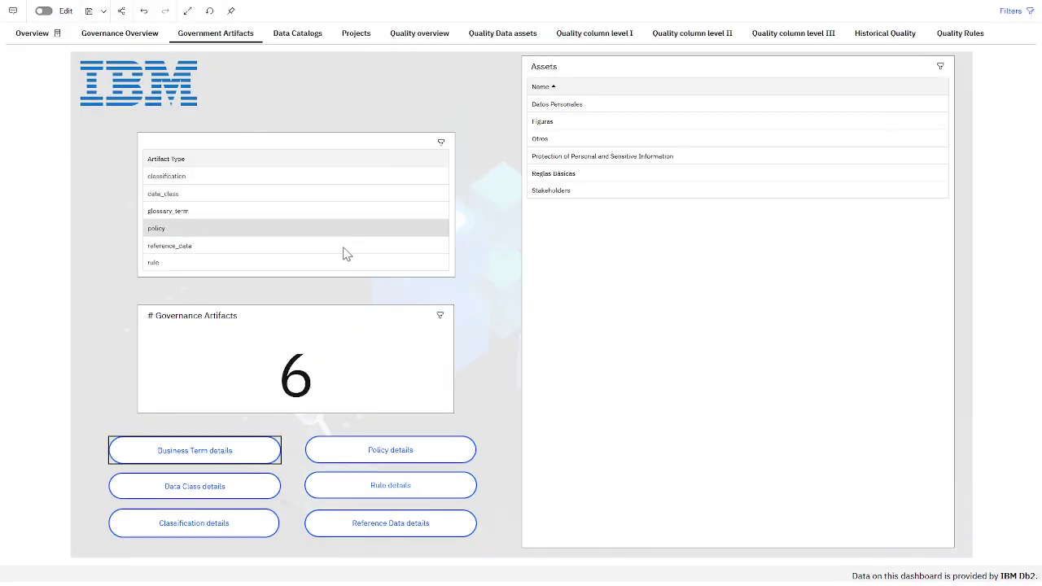
- Drop the catalog Name filter and focus Data Catalogs on Default Catalog: 60 assets, 6 users
click(503, 300)
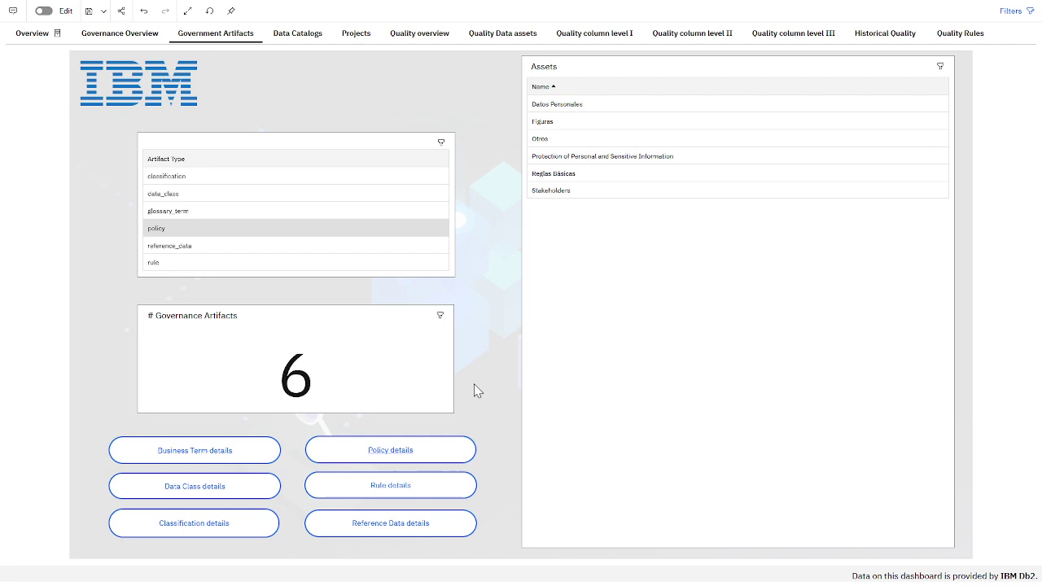
click(301, 38)
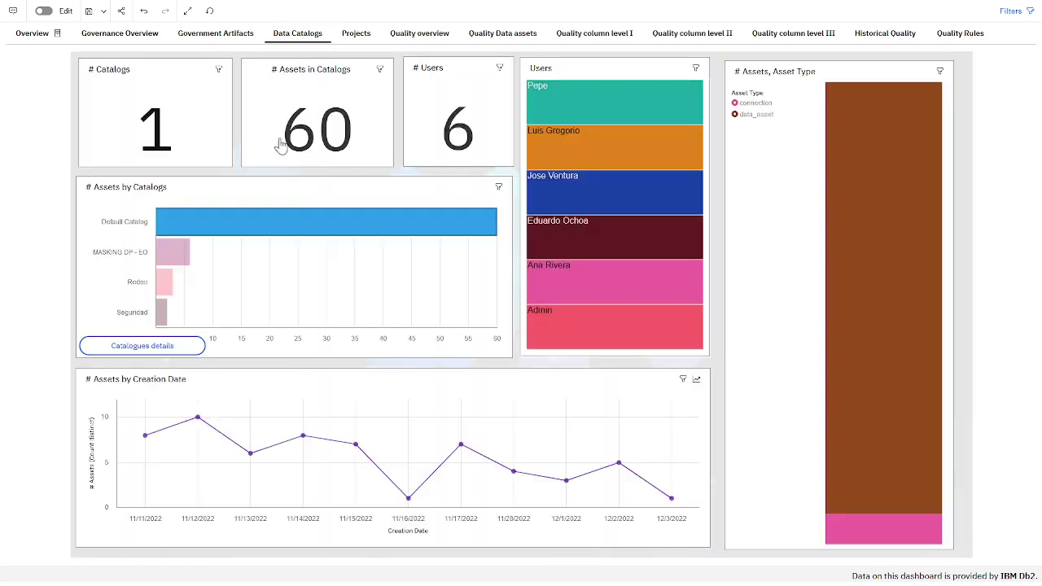
click(218, 69)
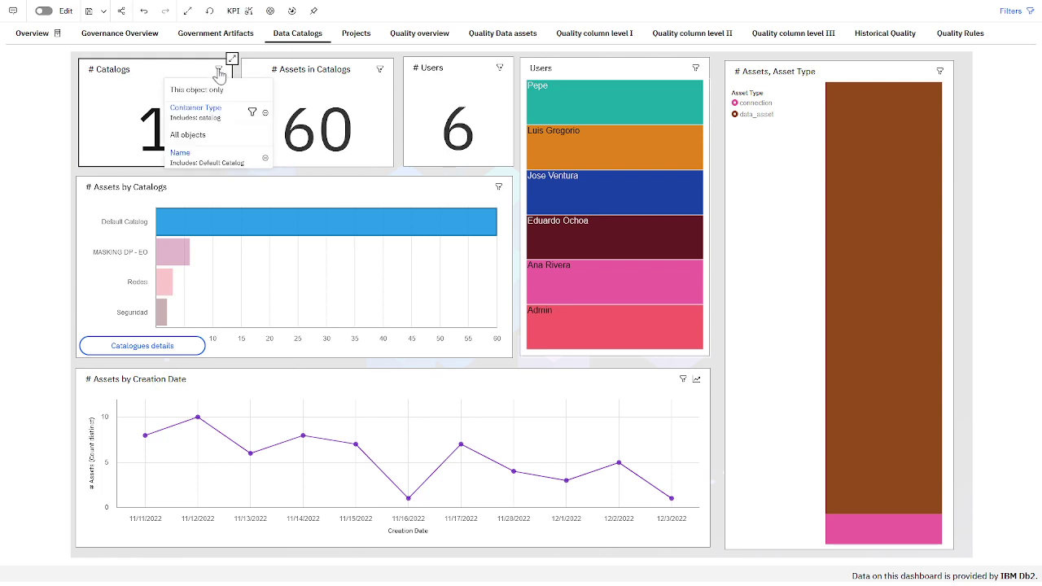
click(264, 160)
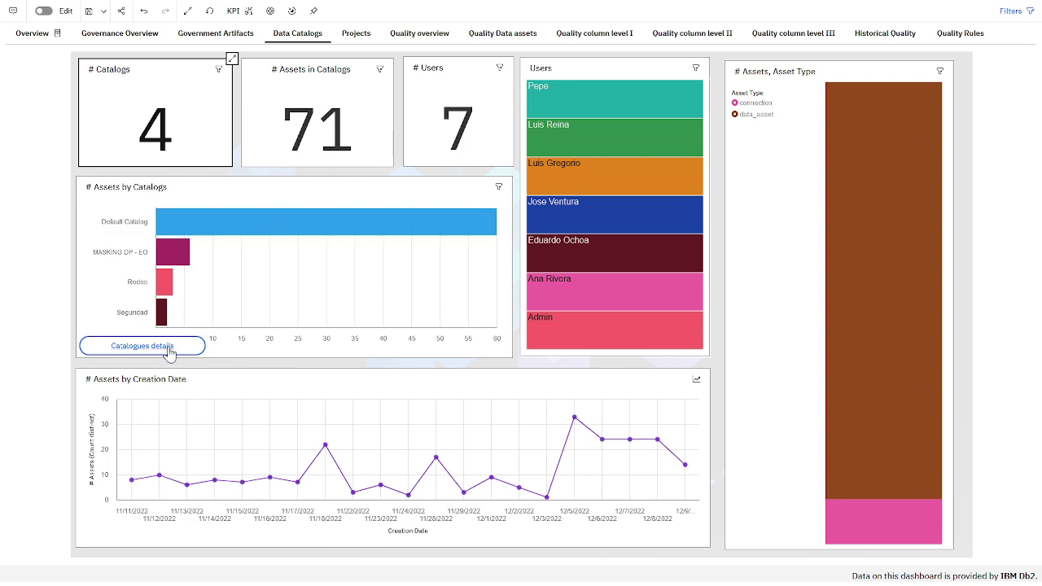
click(220, 234)
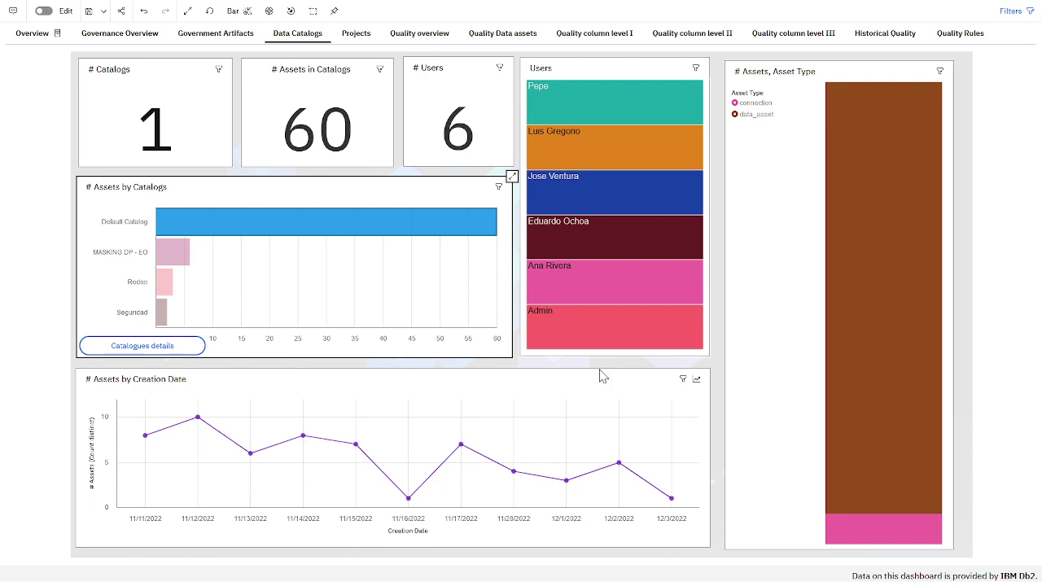
click(361, 40)
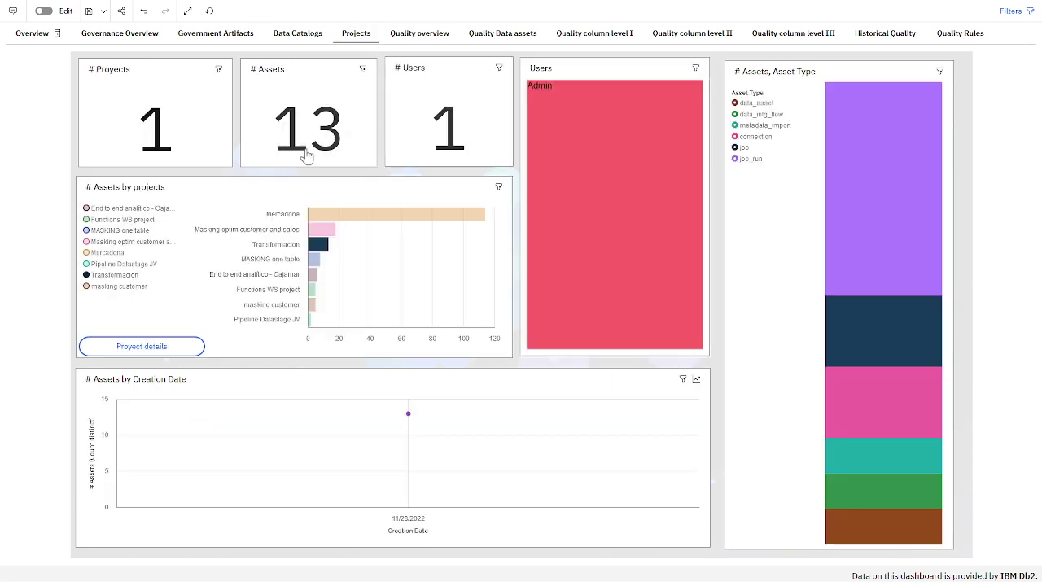
click(216, 71)
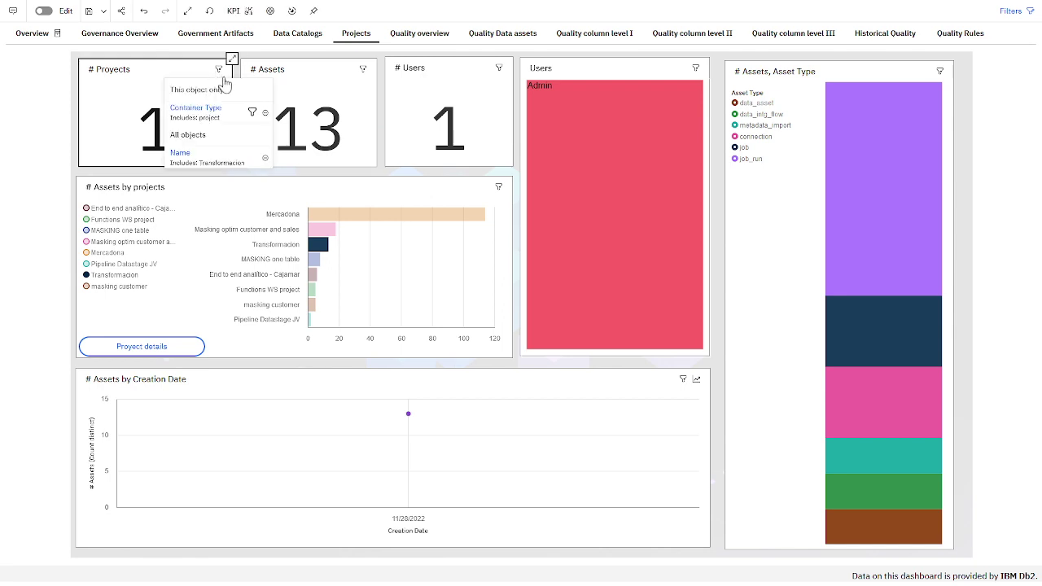
click(267, 159)
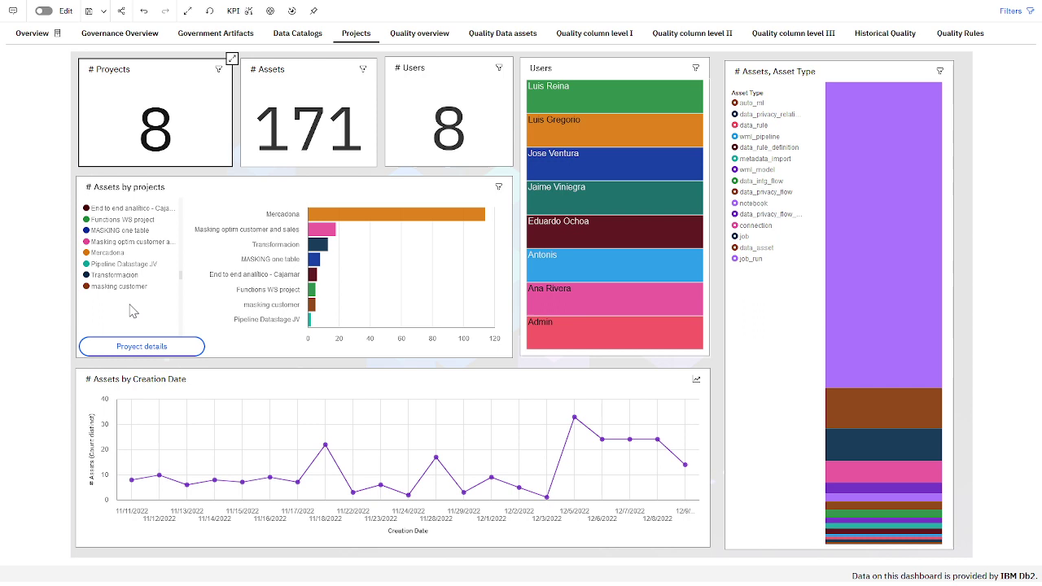
click(132, 279)
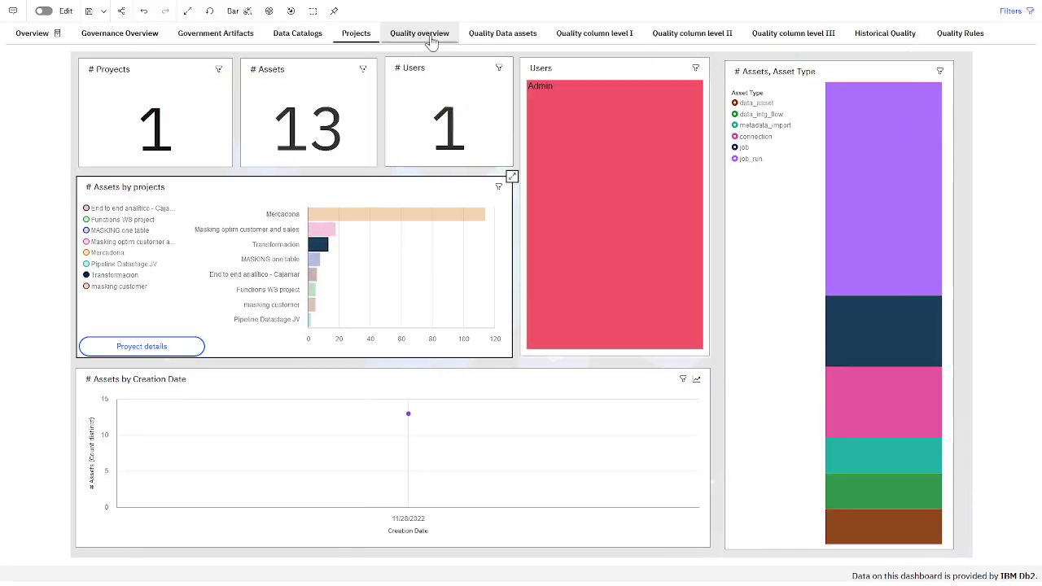
click(429, 37)
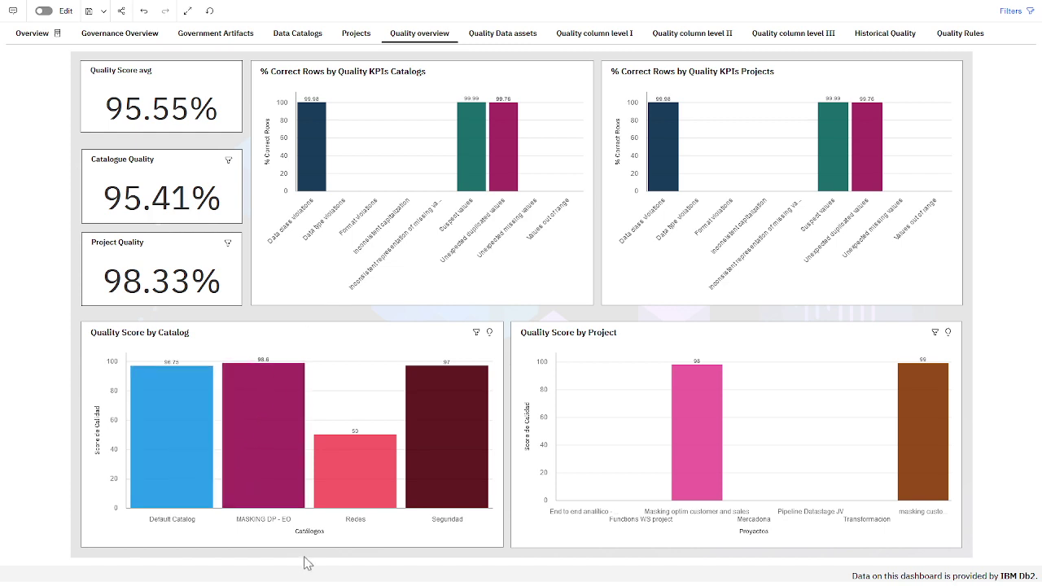
- Select the Default Catalog bar, then view the Quality Data assets tab with per-asset scores
click(195, 425)
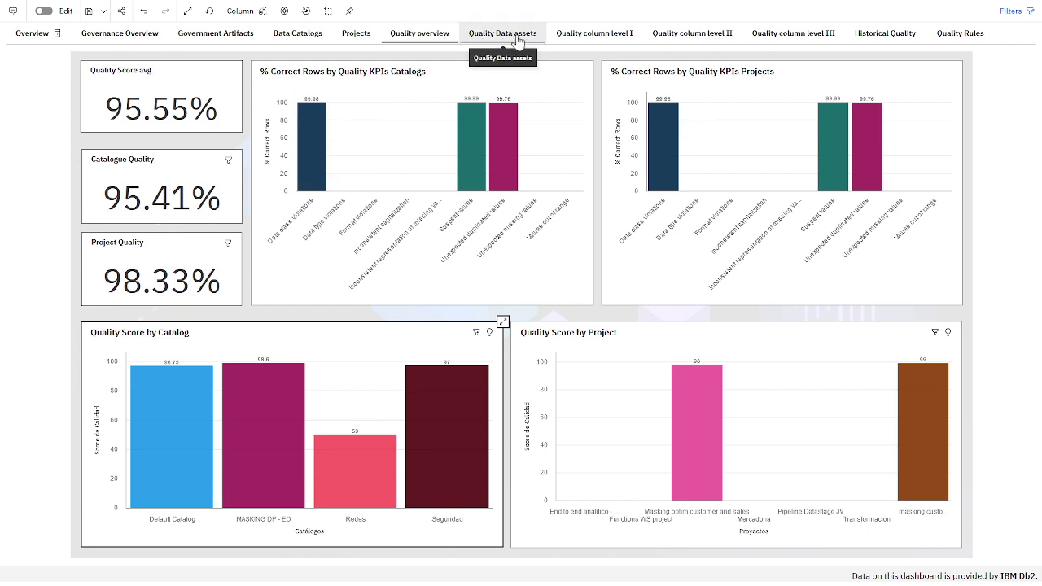
click(516, 41)
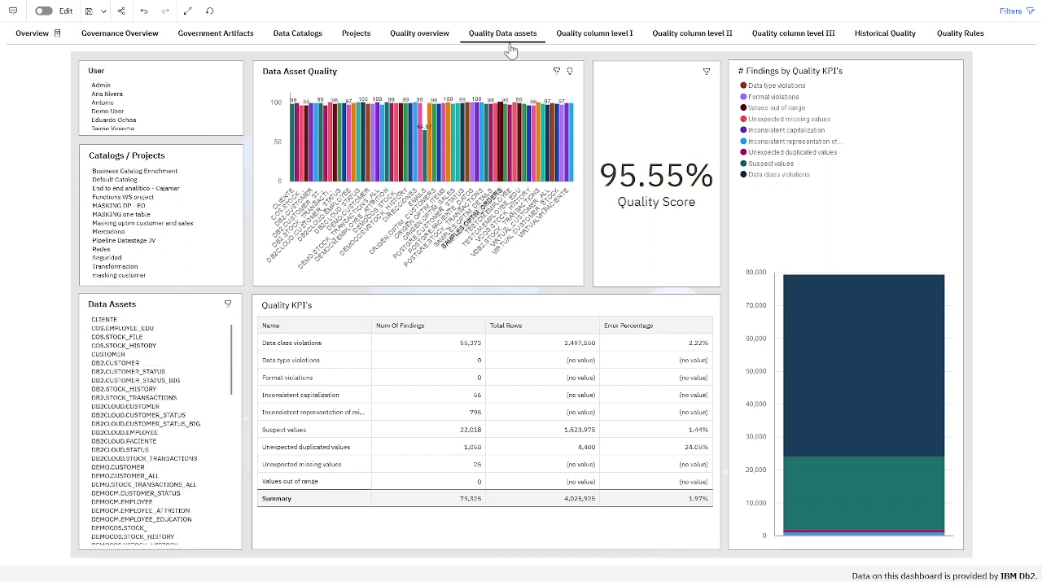
- Show the Quality column level I page with 1,288 findings across the top 10 columns
click(581, 38)
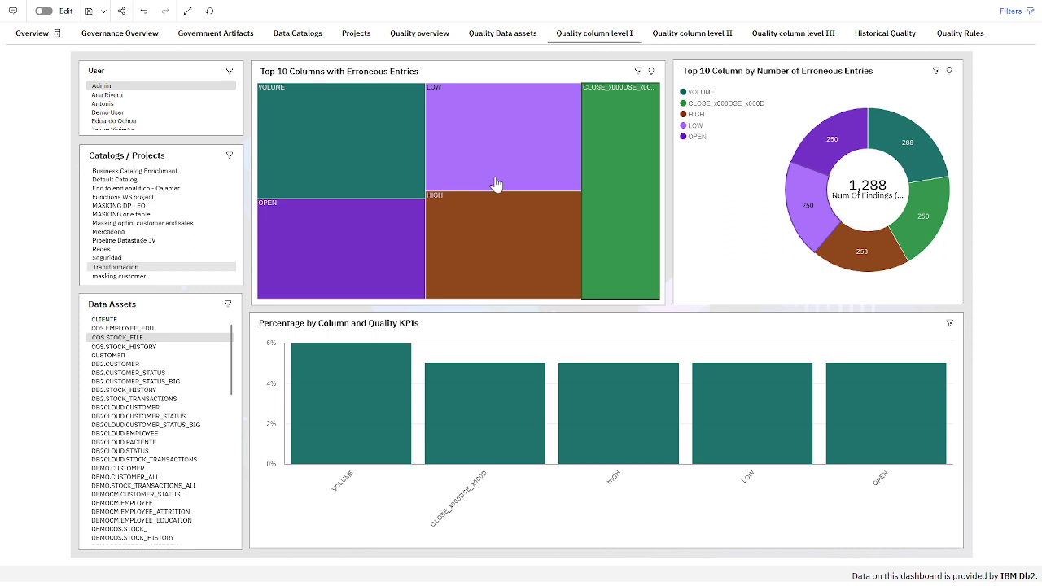
- Show the Quality column level II page, its quality score and charts still empty
click(714, 40)
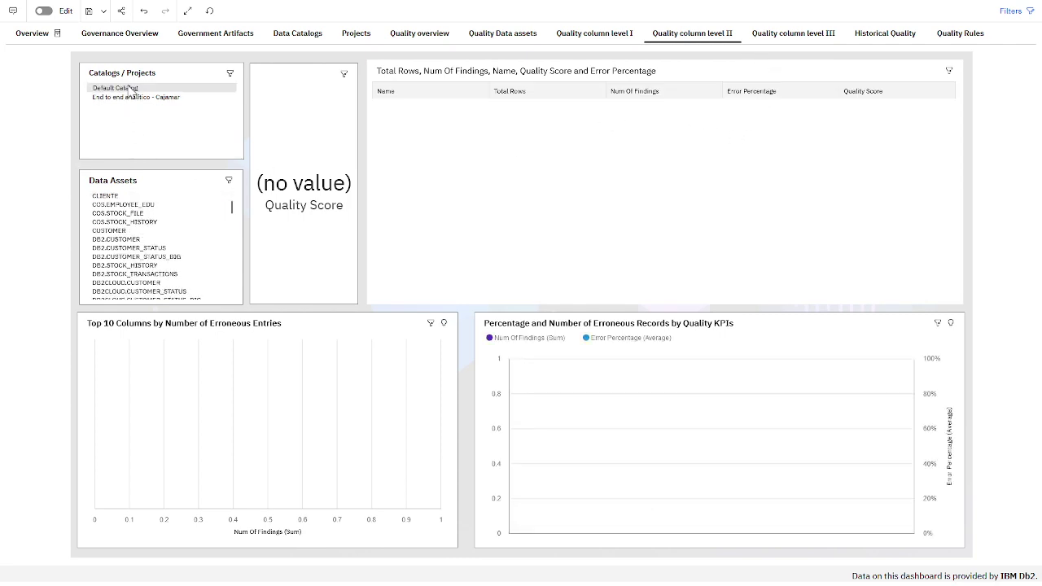
- Remove the Data Virtualization name filter and pick Default Catalog for a 95% quality score
click(230, 78)
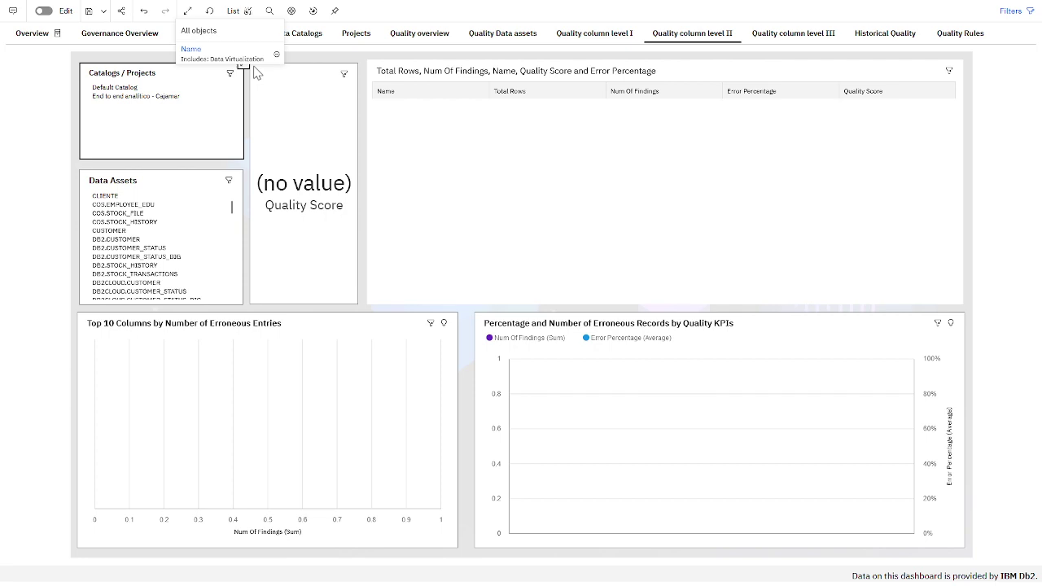
click(278, 56)
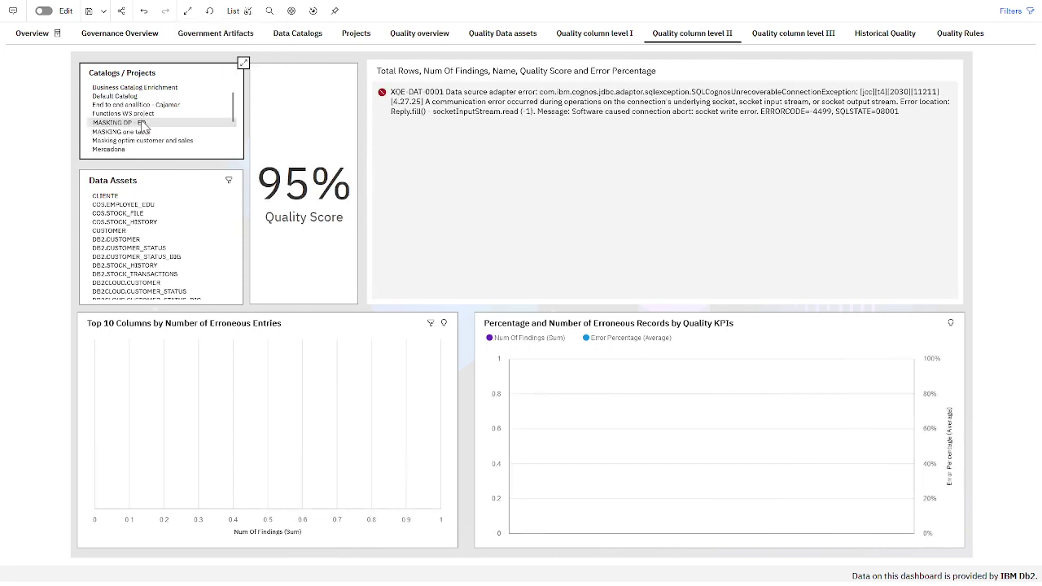
click(122, 98)
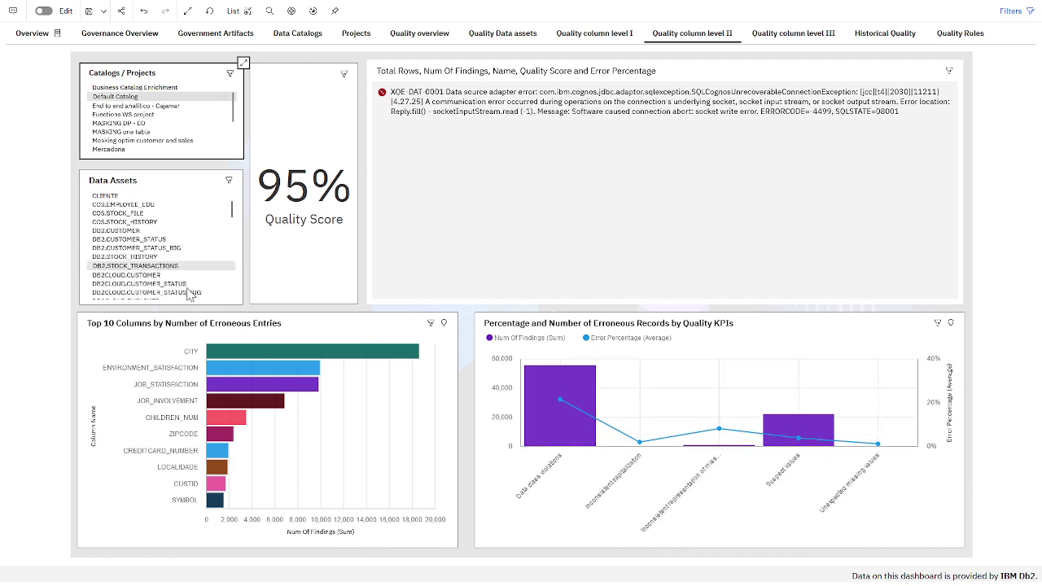
click(786, 35)
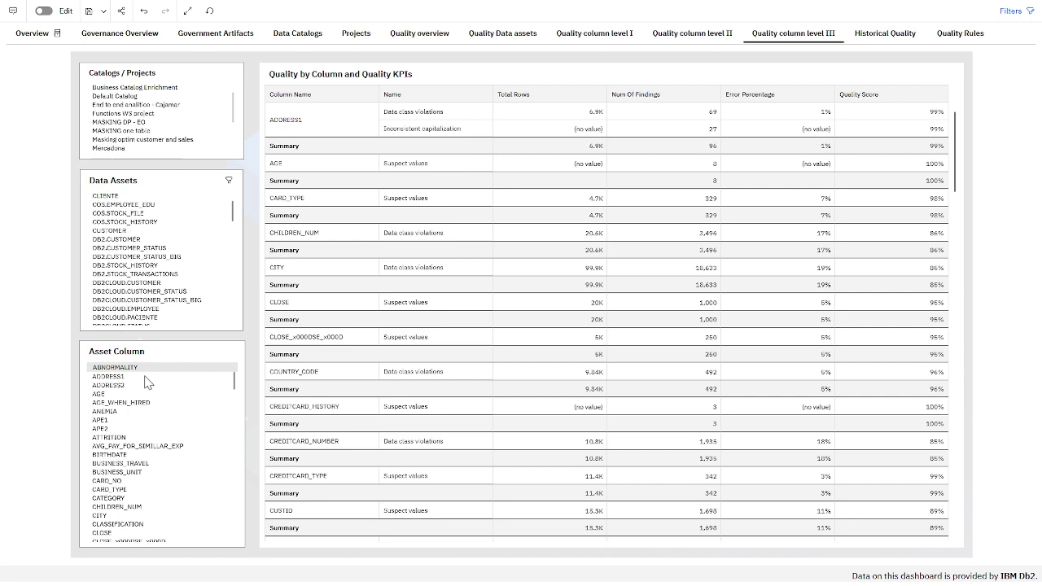
- Filter column quality to the CUSTOMER data asset, clear the filter, then show Historical Quality
click(106, 236)
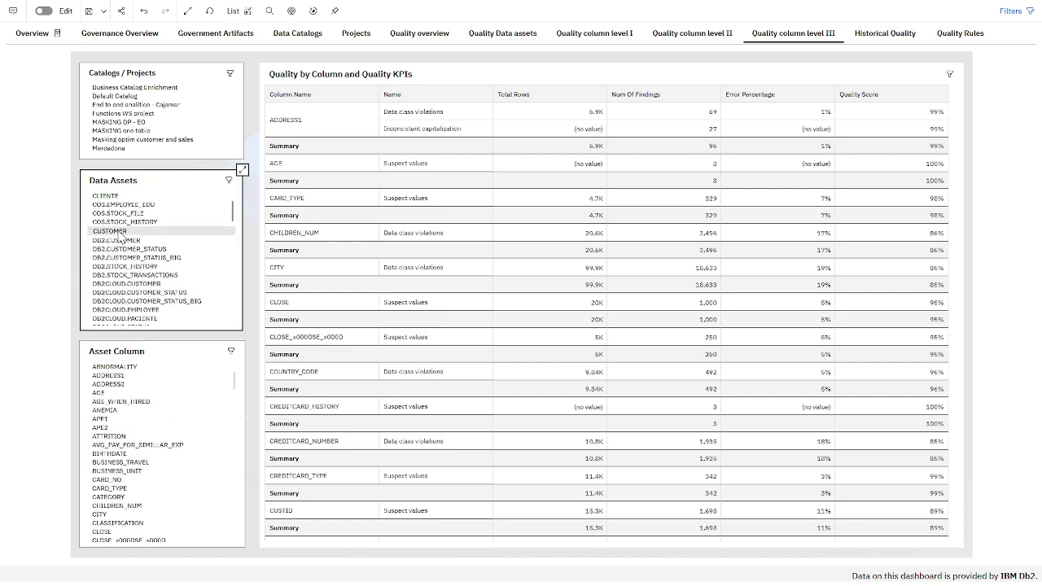
click(120, 234)
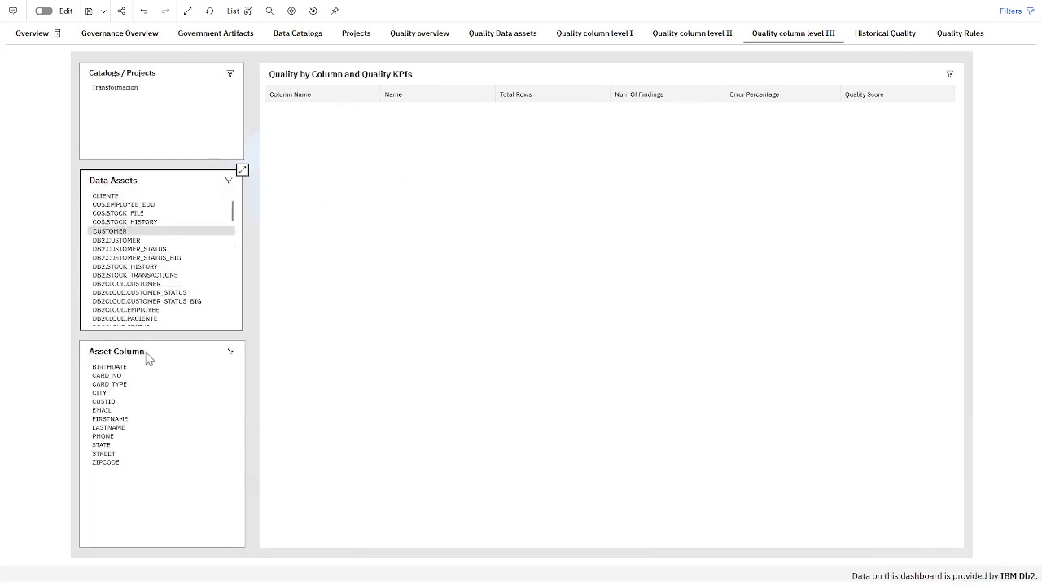
click(137, 234)
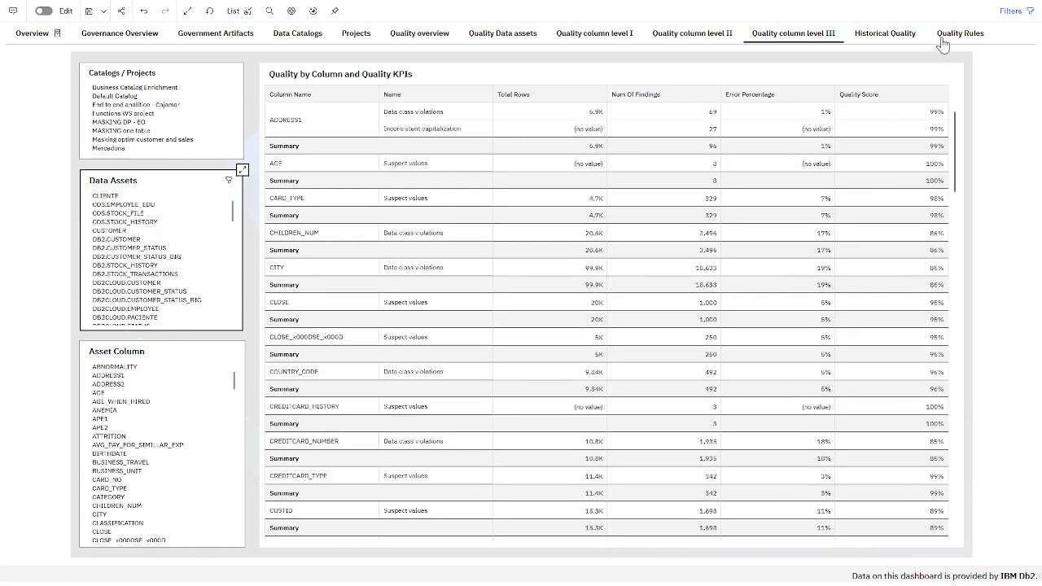
click(882, 43)
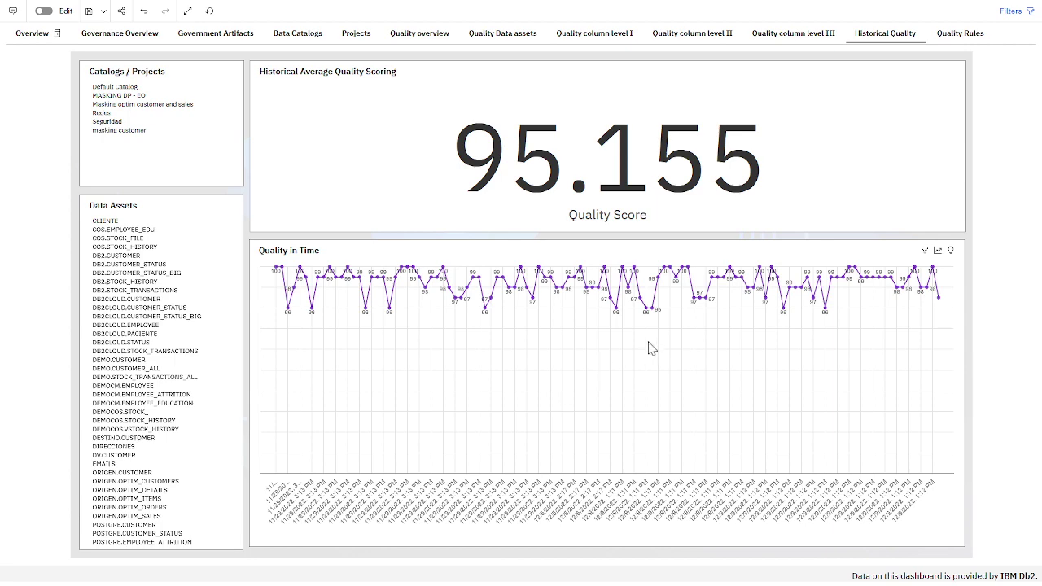
- Zoom the Quality in Time chart to the readings around 12/9/2022 1:11 PM, then go to Quality Rules
scroll(637, 356, up, 5)
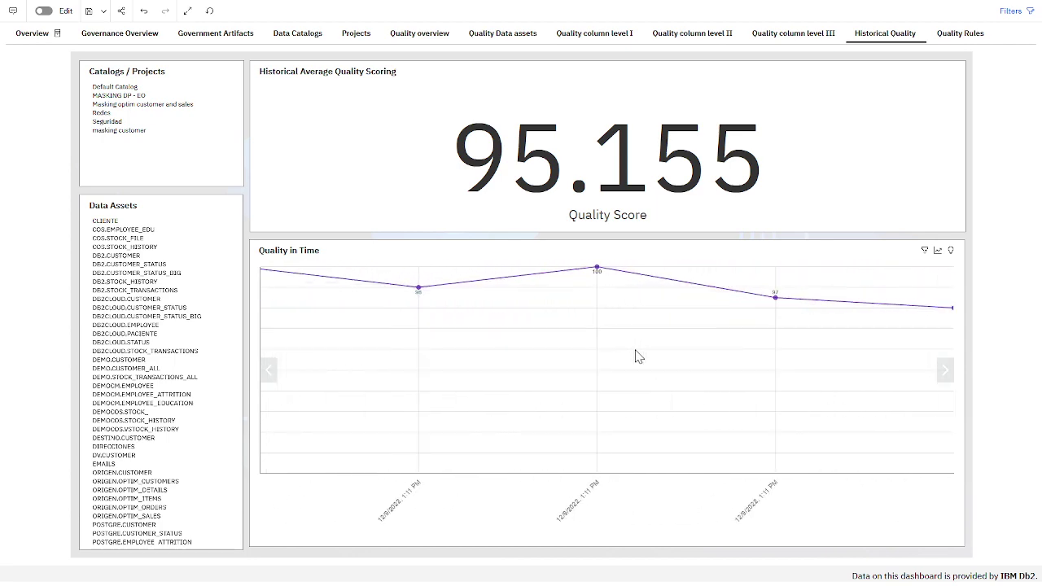
scroll(637, 356, down, 2)
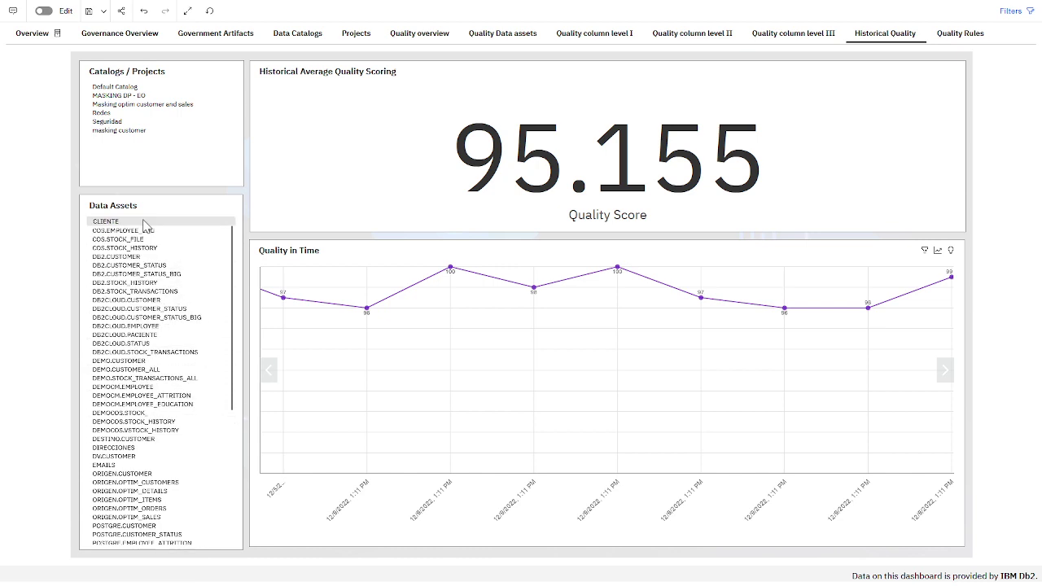
click(960, 36)
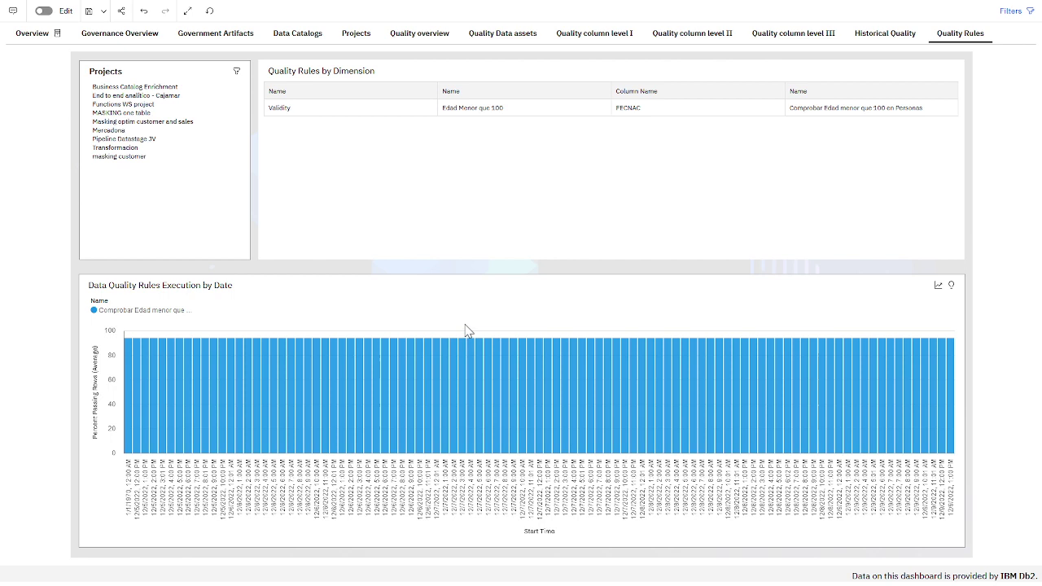